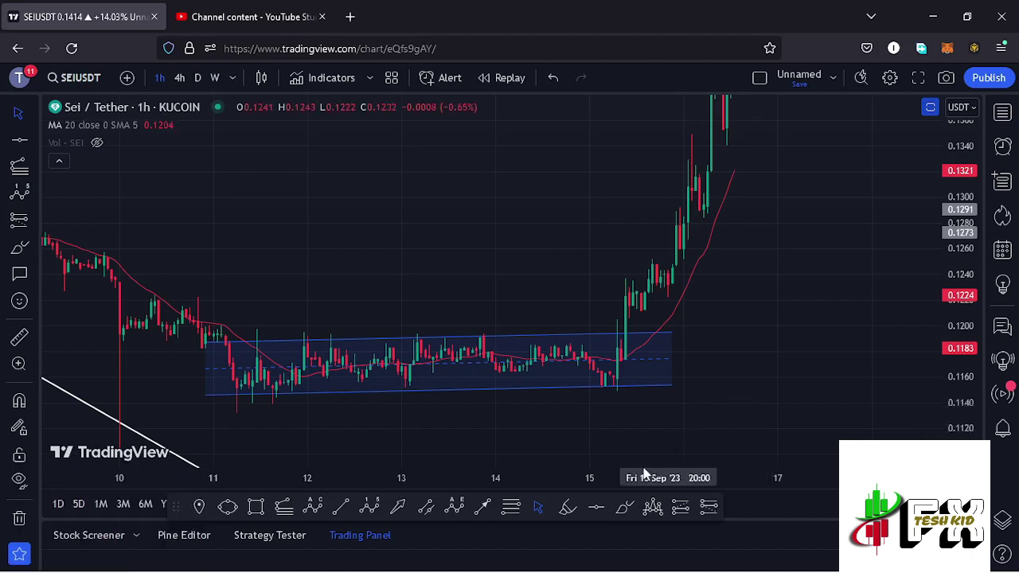
With the Brush tool, draw a trial hook at the start of the range and delete it
click(625, 506)
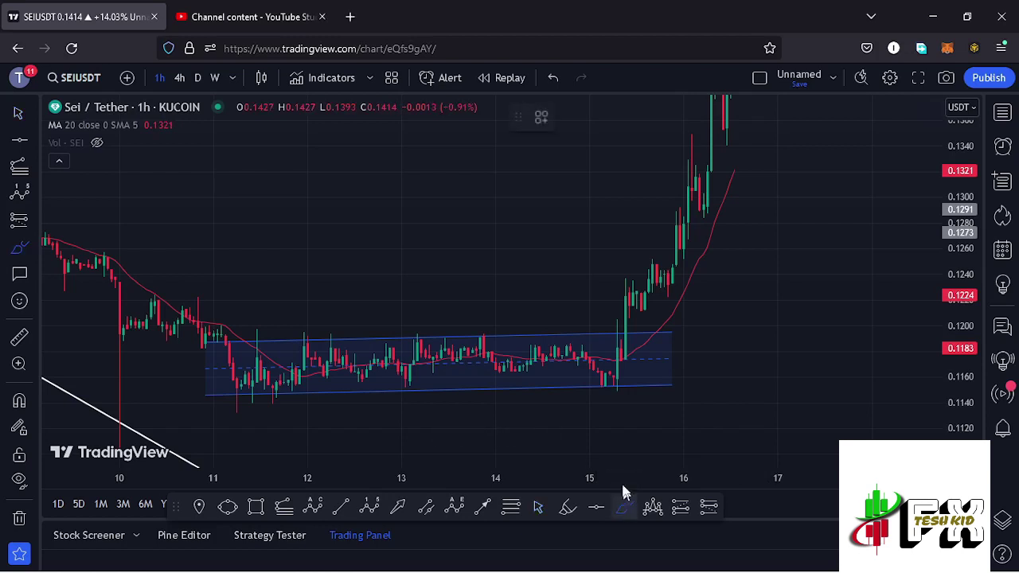
mouse_move(232, 319)
mouse_down()
mouse_move(208, 336)
mouse_move(208, 392)
mouse_move(227, 420)
mouse_move(246, 400)
mouse_up()
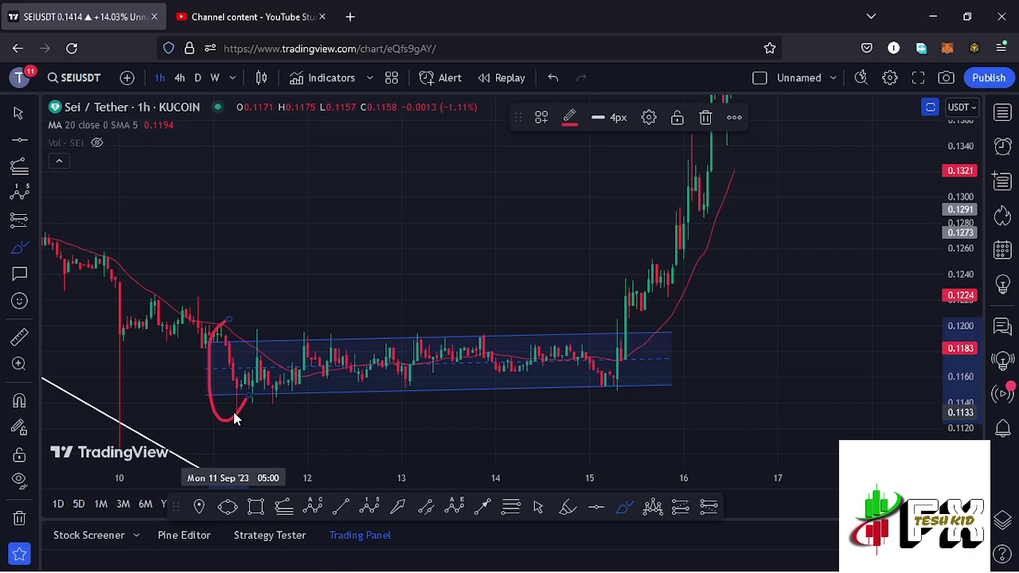
click(707, 119)
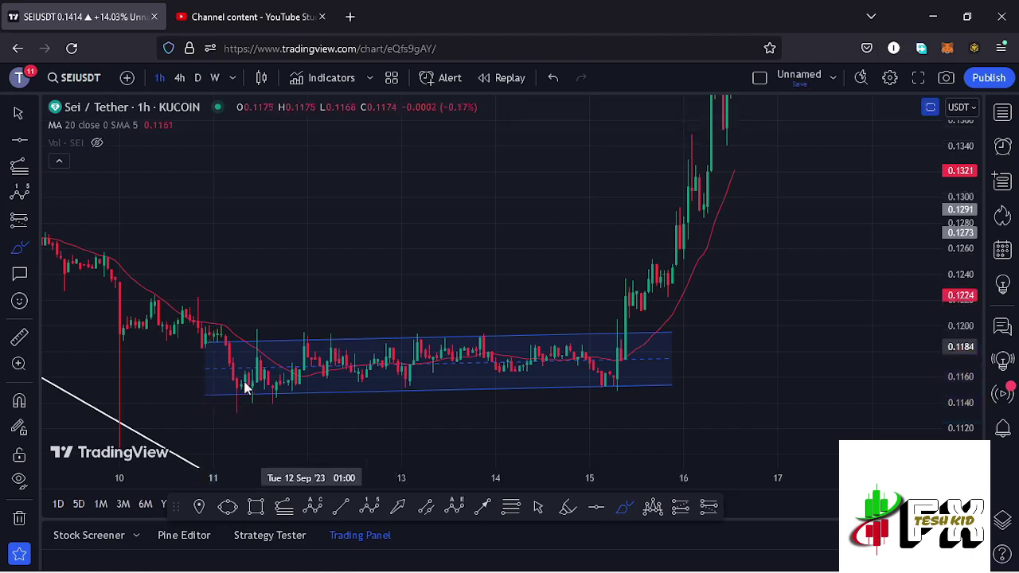
Sketch a red wave across the consolidation range, then undo the loop and the wave
drag(235, 391, 274, 345)
mouse_move(298, 382)
mouse_down()
mouse_move(317, 396)
mouse_move(363, 340)
mouse_move(442, 383)
mouse_move(528, 336)
mouse_move(589, 379)
mouse_move(609, 360)
mouse_move(617, 319)
mouse_move(598, 334)
mouse_move(607, 369)
mouse_move(633, 375)
mouse_move(649, 369)
mouse_move(646, 319)
mouse_move(632, 300)
mouse_up()
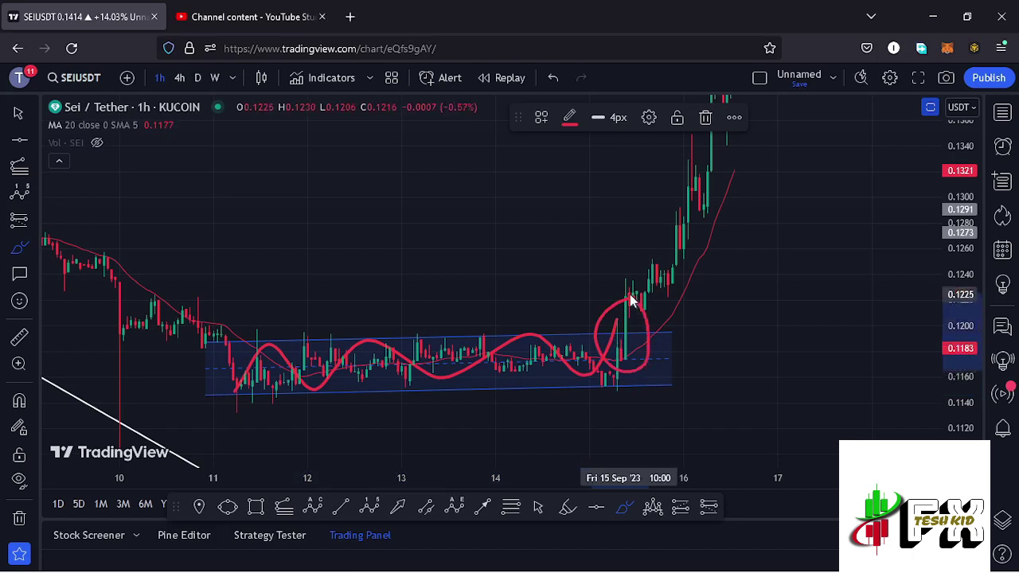
click(553, 78)
click(552, 78)
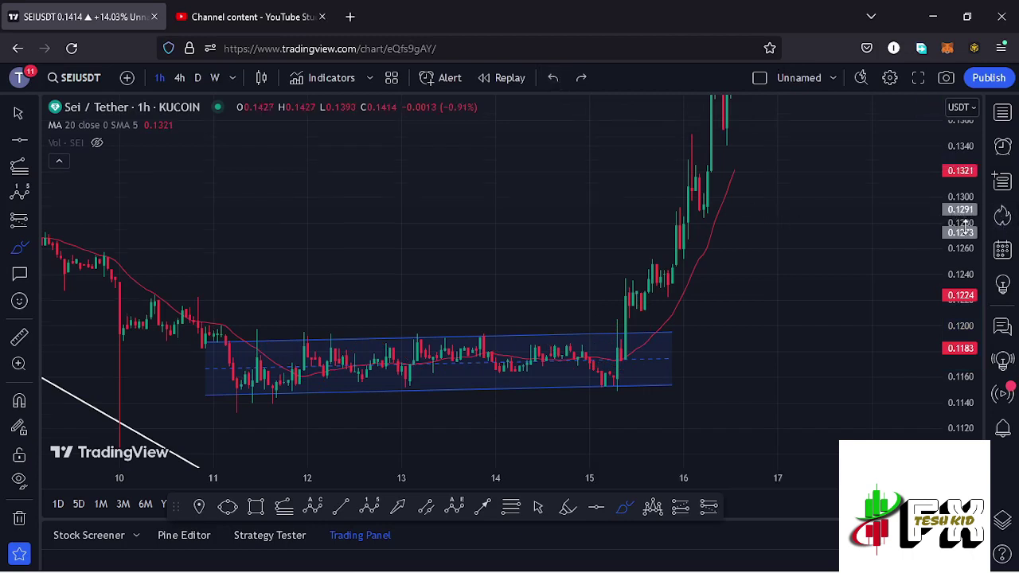
Zoom out the chart, then circle the price spike's top and delete that circle
scroll(964, 227, down, 5)
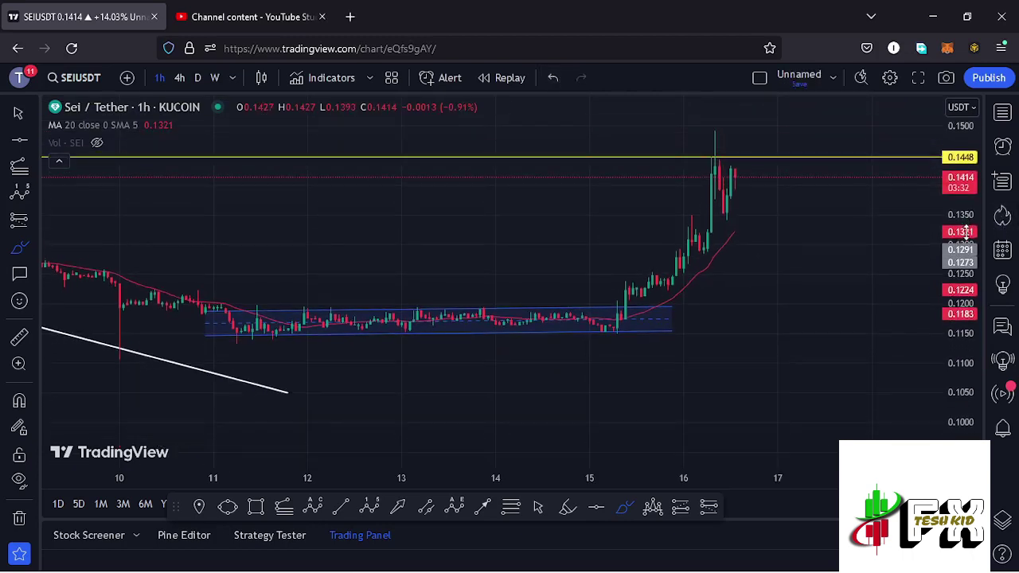
scroll(963, 231, down, 1)
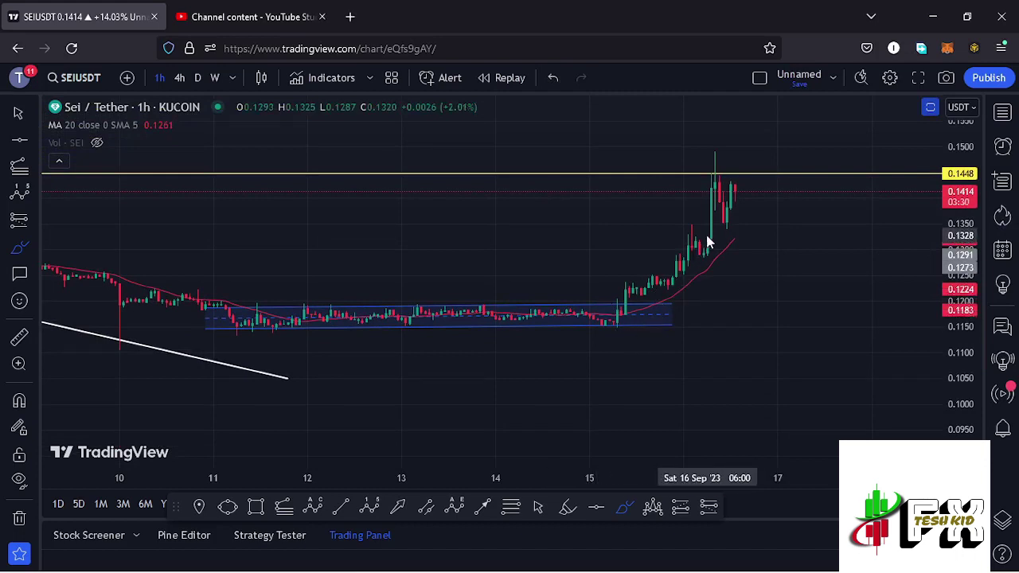
scroll(668, 255, down, 2)
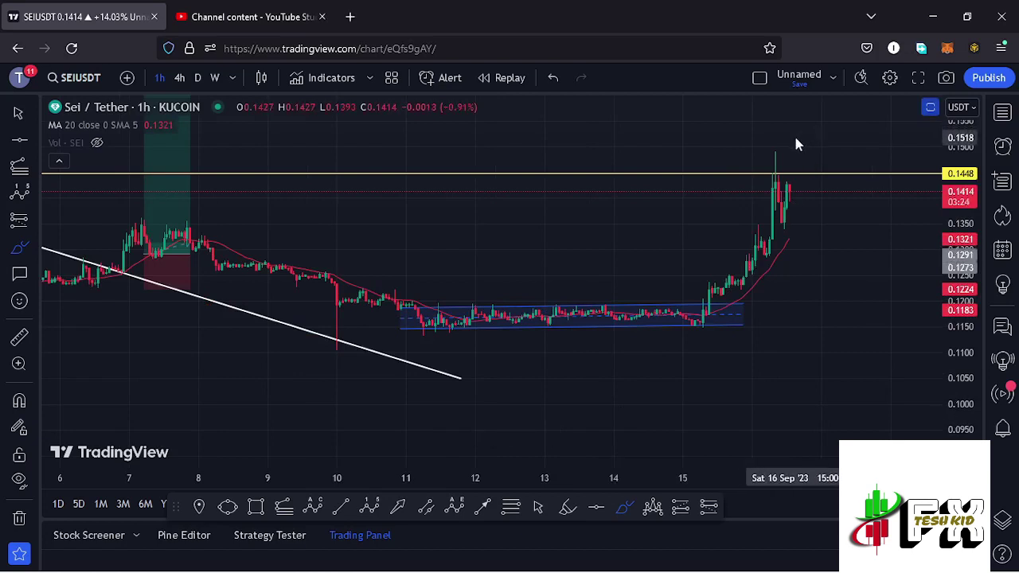
mouse_move(792, 140)
mouse_down()
mouse_move(749, 151)
mouse_move(748, 185)
mouse_move(766, 213)
mouse_move(794, 218)
mouse_move(815, 168)
mouse_move(791, 144)
mouse_up()
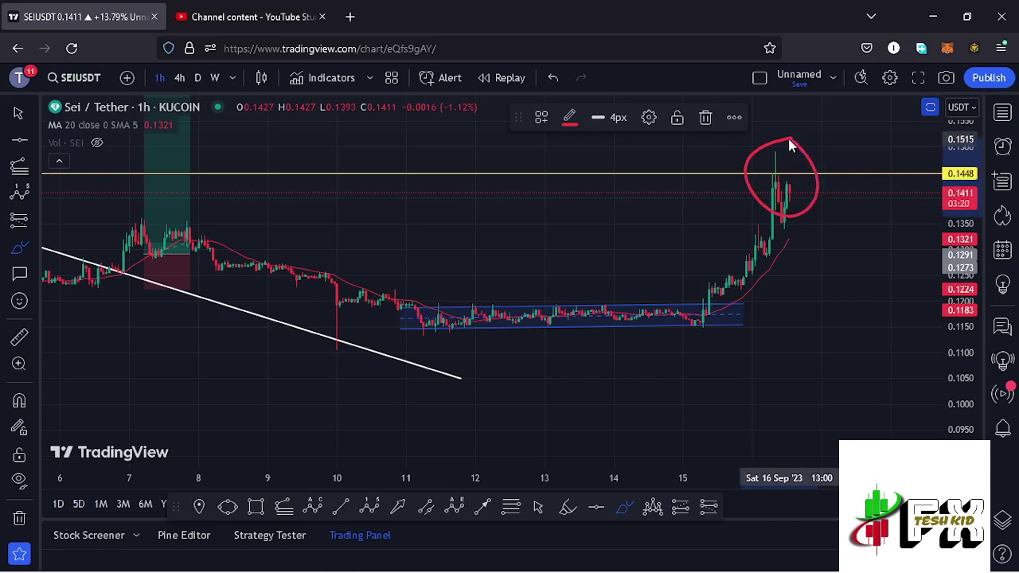
click(708, 121)
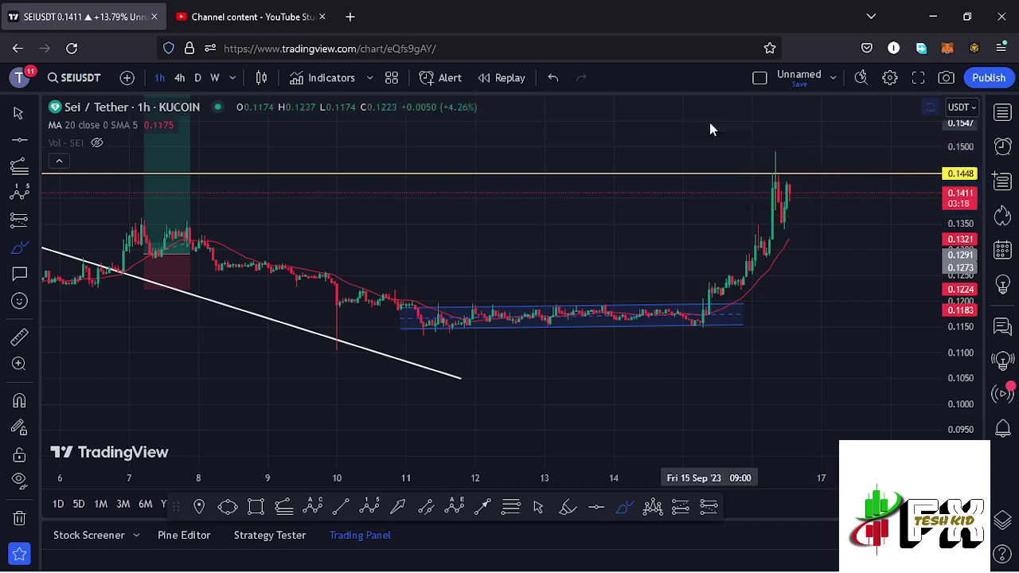
Switch to the cursor and pan the chart until the 0.1719 resistance line shows
click(537, 508)
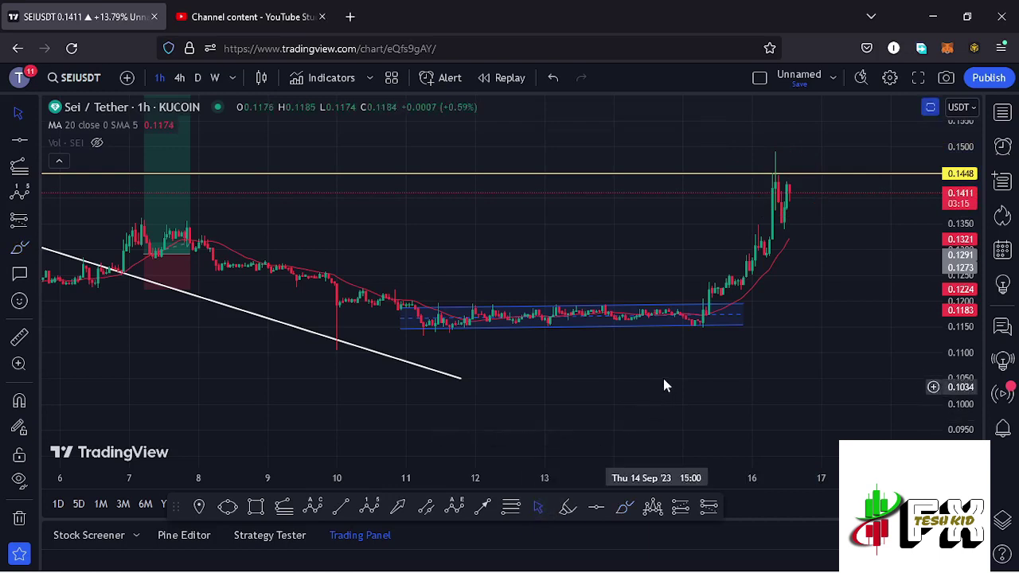
mouse_move(641, 395)
mouse_down()
mouse_move(618, 422)
mouse_move(656, 388)
mouse_up()
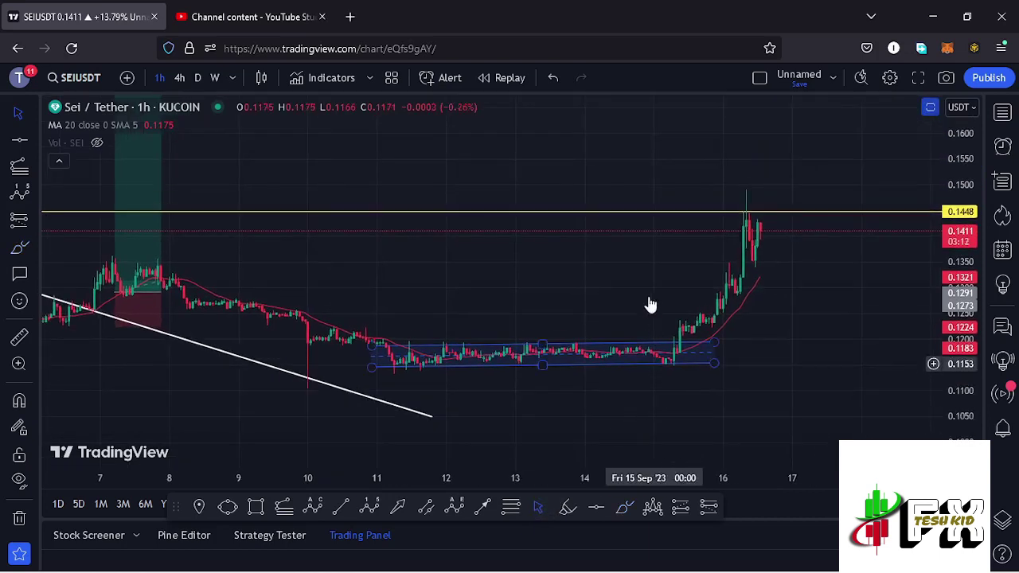
scroll(637, 314, up, 3)
drag(741, 302, 760, 374)
drag(771, 331, 721, 361)
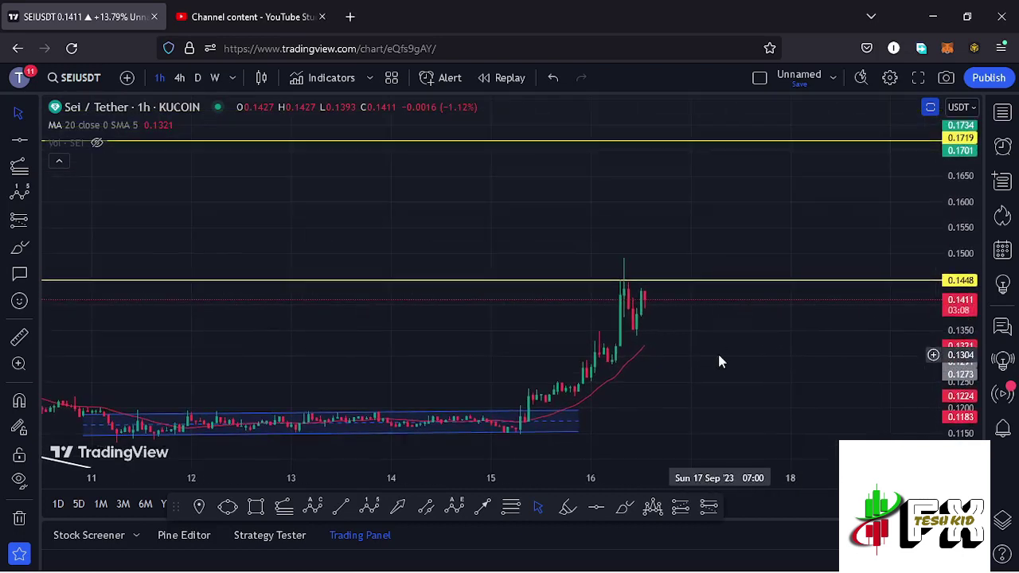
Brush a red projection from the latest candles, dipping to retest, then rising to 0.1719
click(624, 508)
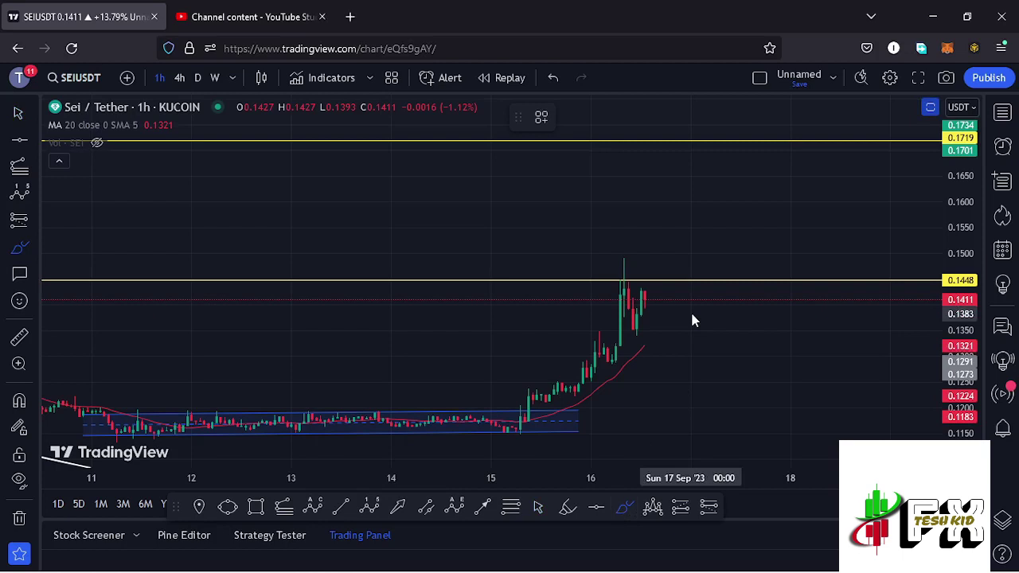
mouse_move(646, 296)
mouse_down()
mouse_move(632, 326)
mouse_move(668, 255)
mouse_move(691, 286)
mouse_up()
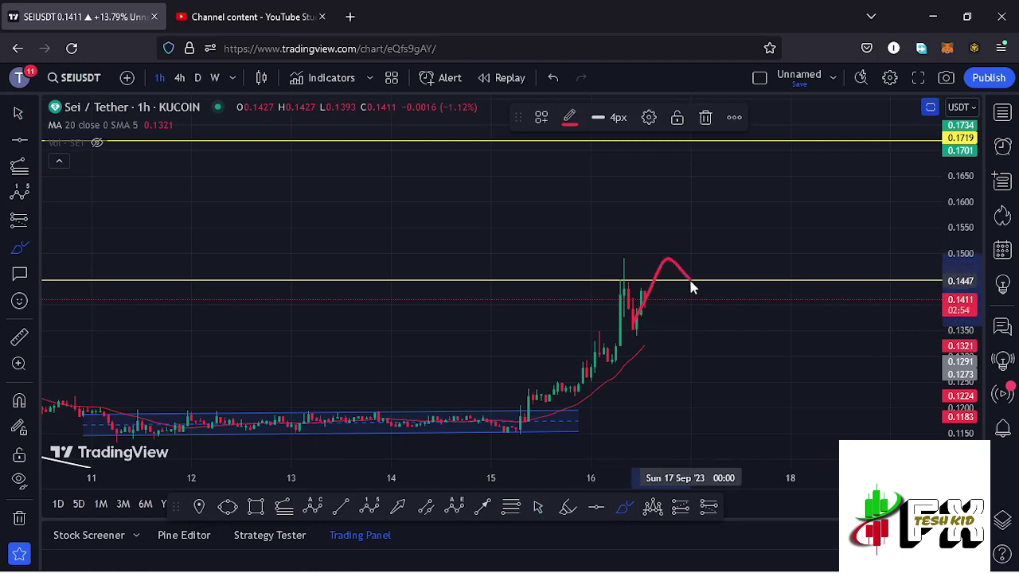
mouse_move(691, 286)
mouse_down()
mouse_move(780, 188)
mouse_move(807, 139)
mouse_up()
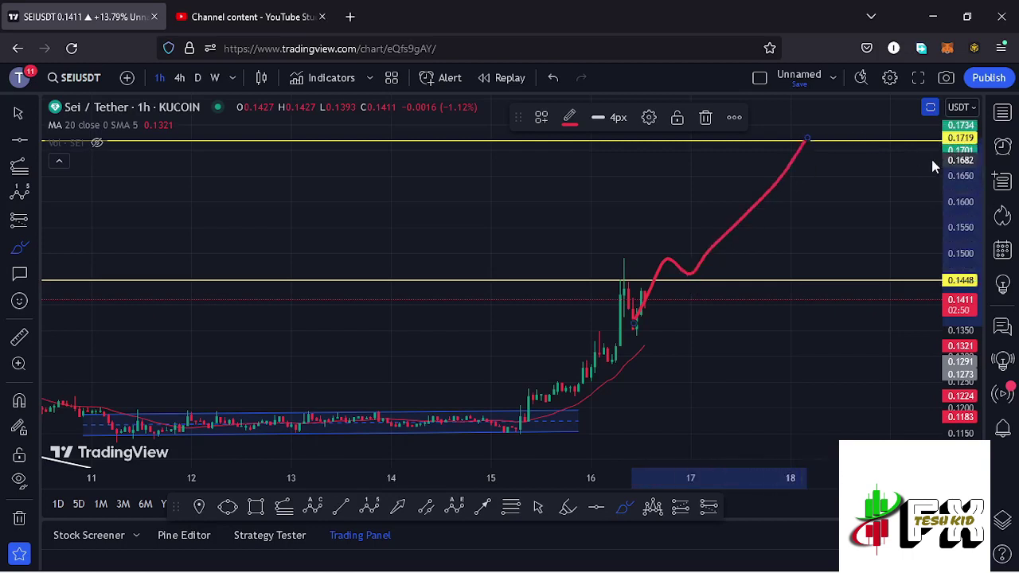
Compress the price scale and extend the projection to a peak past 0.1719, deleting then restoring it
drag(956, 153, 957, 162)
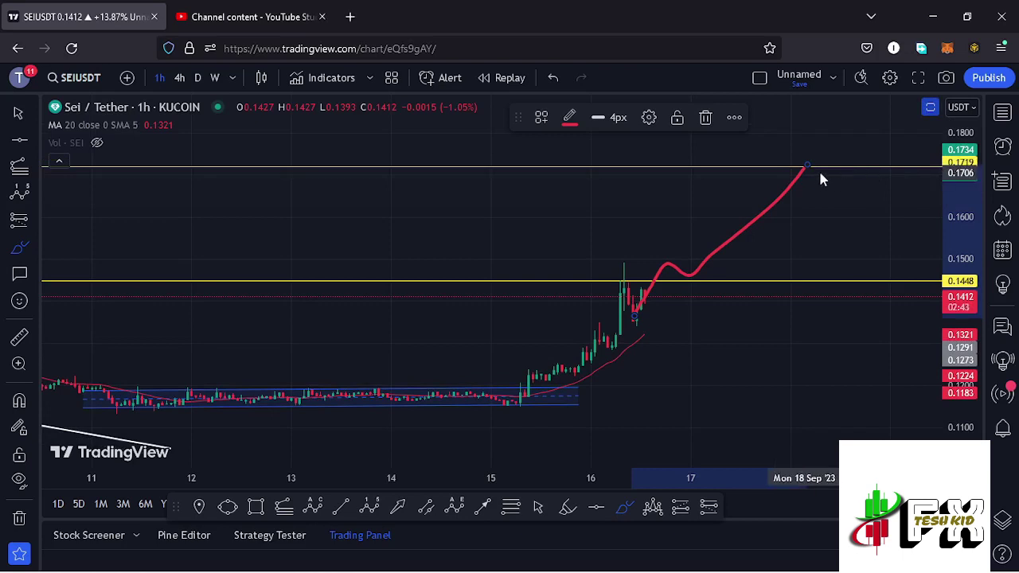
mouse_move(809, 166)
mouse_down()
mouse_move(837, 142)
mouse_move(849, 167)
mouse_move(888, 119)
mouse_up()
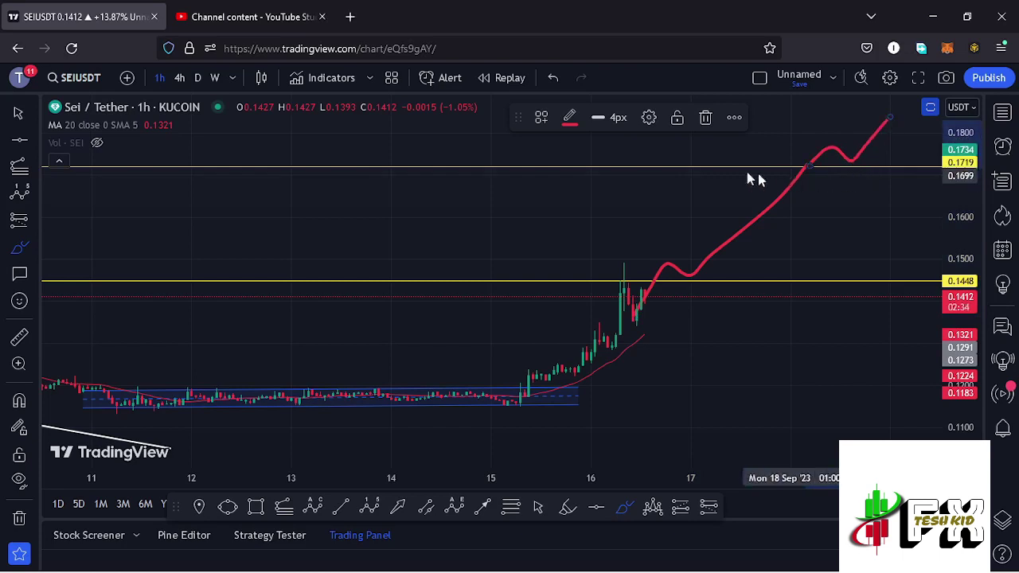
click(705, 120)
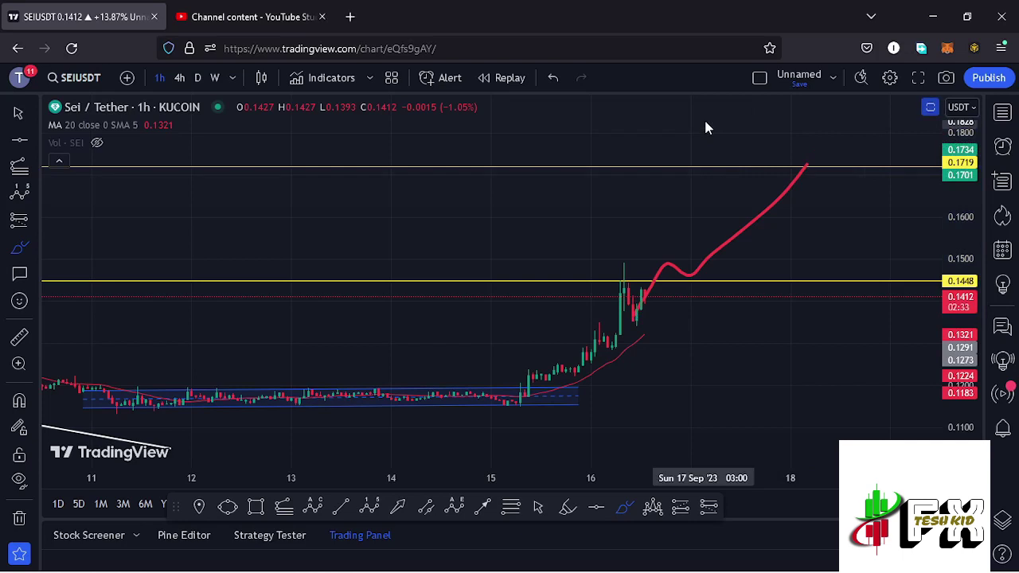
click(561, 77)
Undo the peak extension and the projected-move brush sketch
click(561, 78)
click(561, 77)
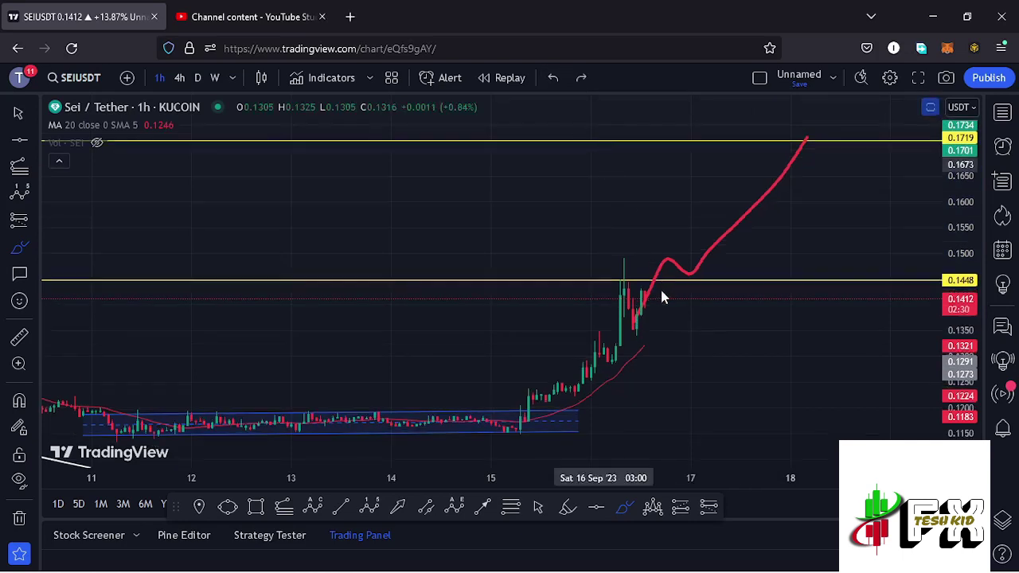
click(557, 77)
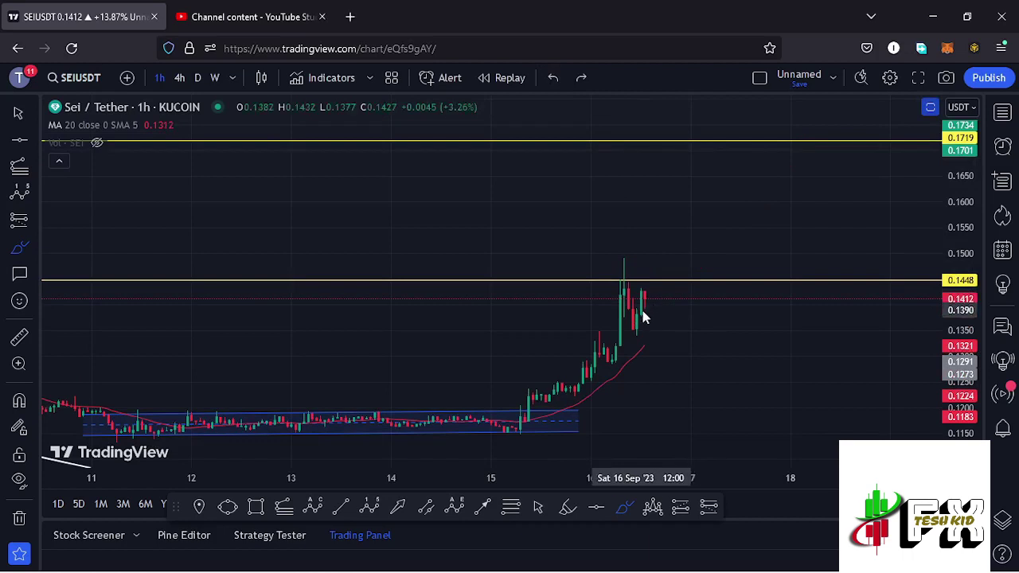
Draw and delete test brush strokes near the latest candles, then return to the cursor
mouse_move(646, 307)
mouse_down()
mouse_move(658, 278)
mouse_move(664, 292)
mouse_up()
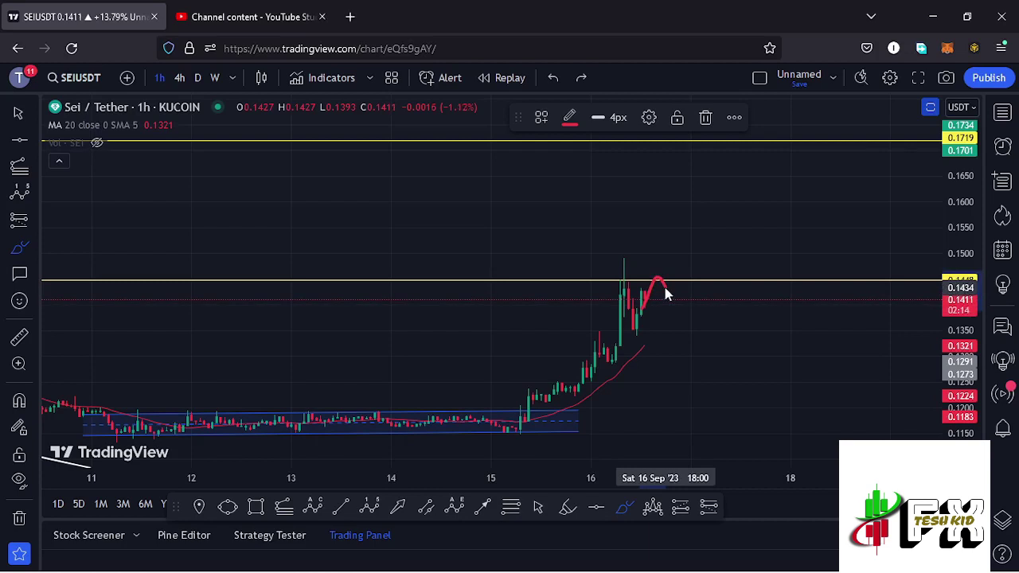
mouse_move(667, 294)
mouse_down()
mouse_move(674, 321)
mouse_move(655, 327)
mouse_move(646, 353)
mouse_move(684, 332)
mouse_move(656, 337)
mouse_move(696, 257)
mouse_move(717, 269)
mouse_move(748, 203)
mouse_up()
click(705, 119)
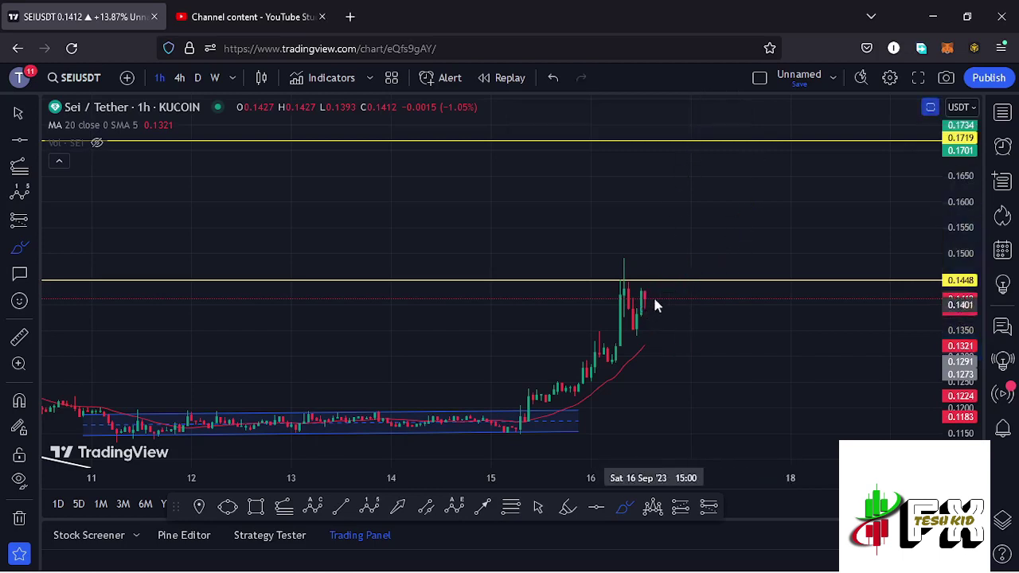
mouse_move(652, 301)
mouse_down()
mouse_move(616, 344)
mouse_move(657, 337)
mouse_move(650, 303)
mouse_move(646, 404)
mouse_up()
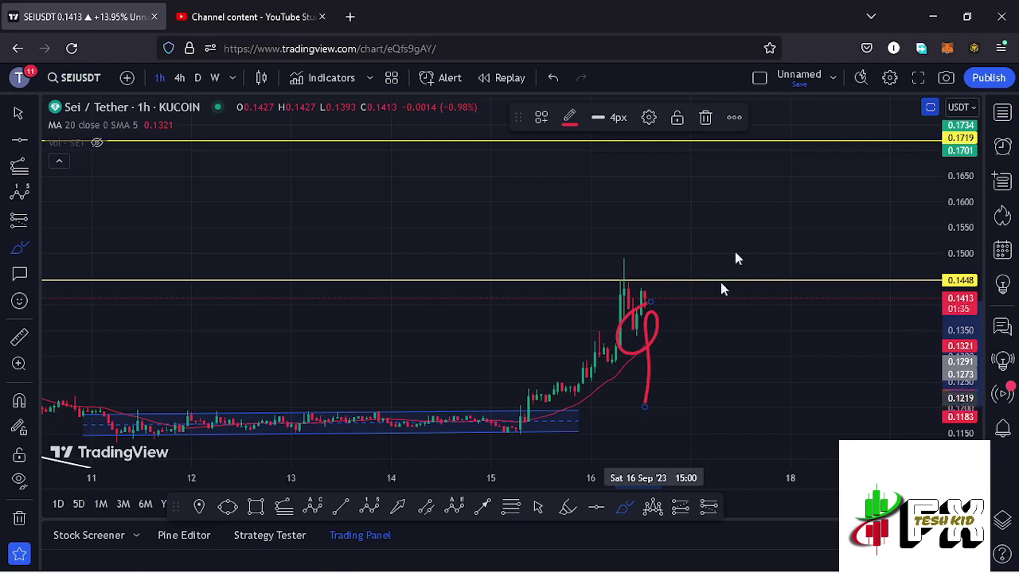
click(705, 117)
click(537, 506)
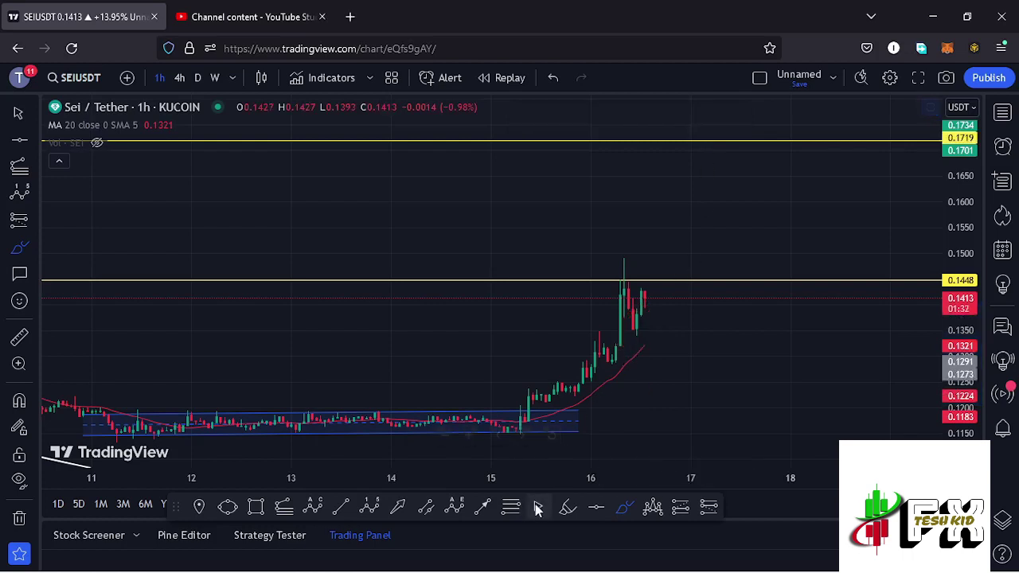
double_click(731, 373)
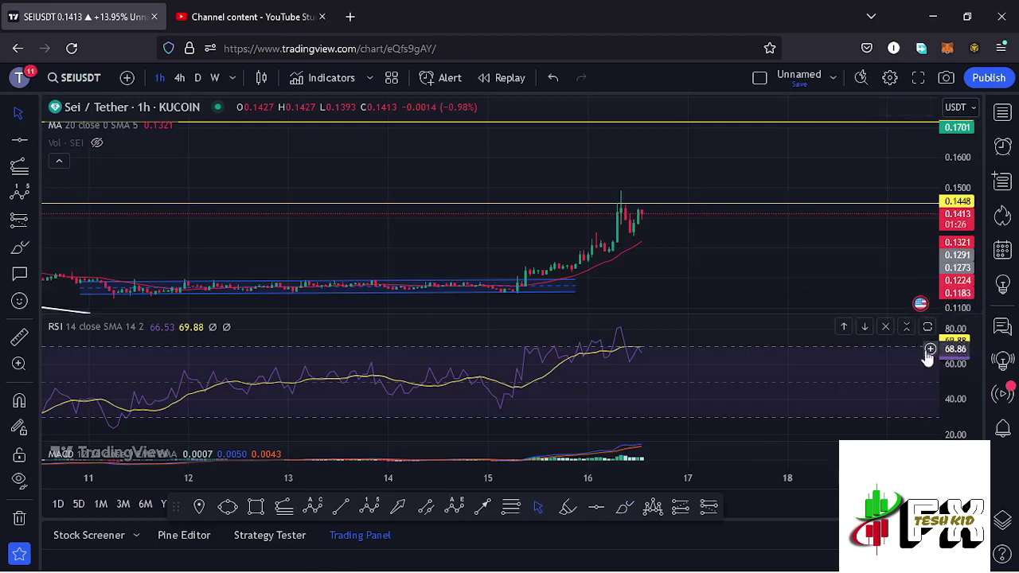
click(926, 324)
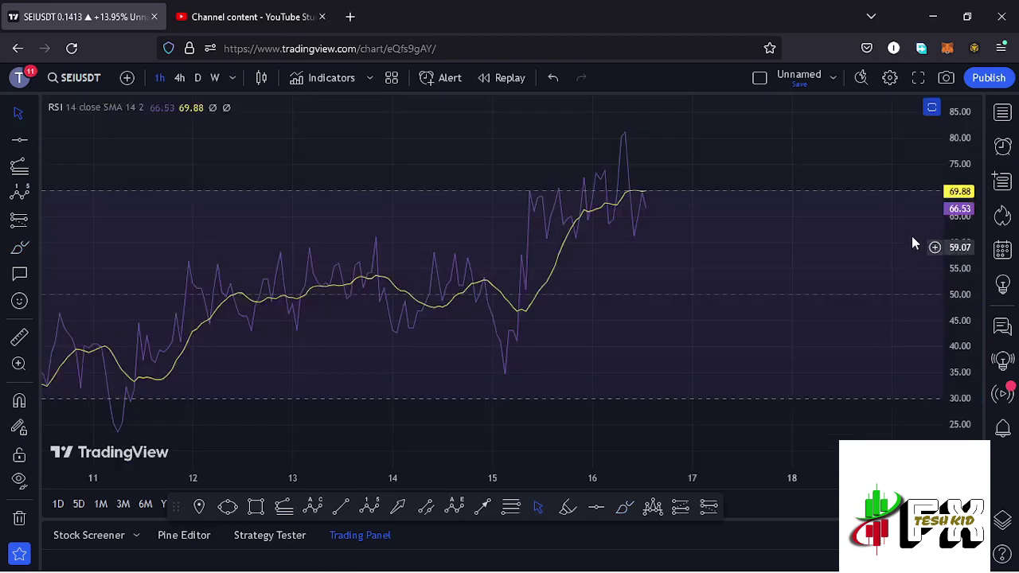
click(930, 106)
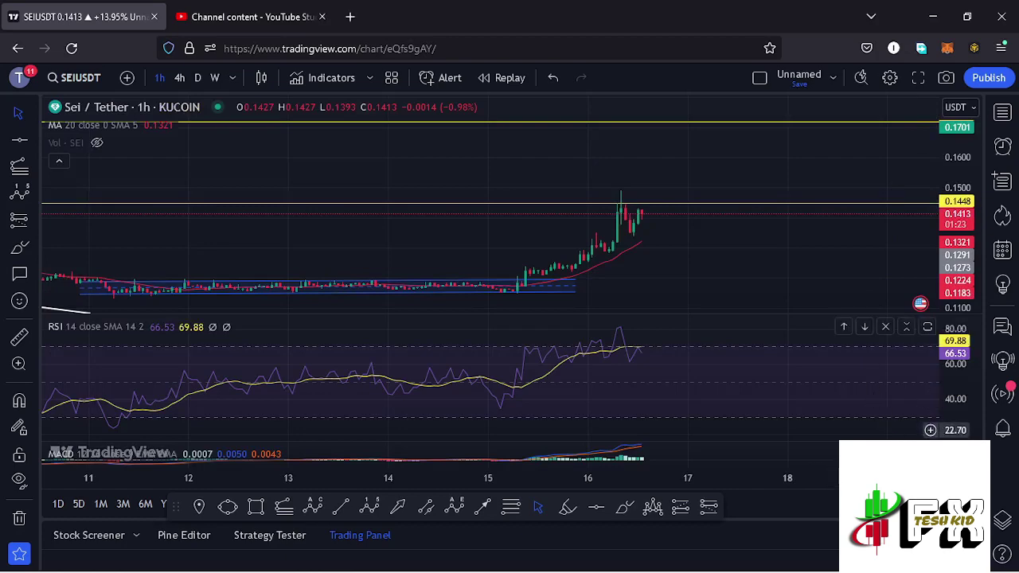
click(915, 446)
scroll(739, 390, up, 3)
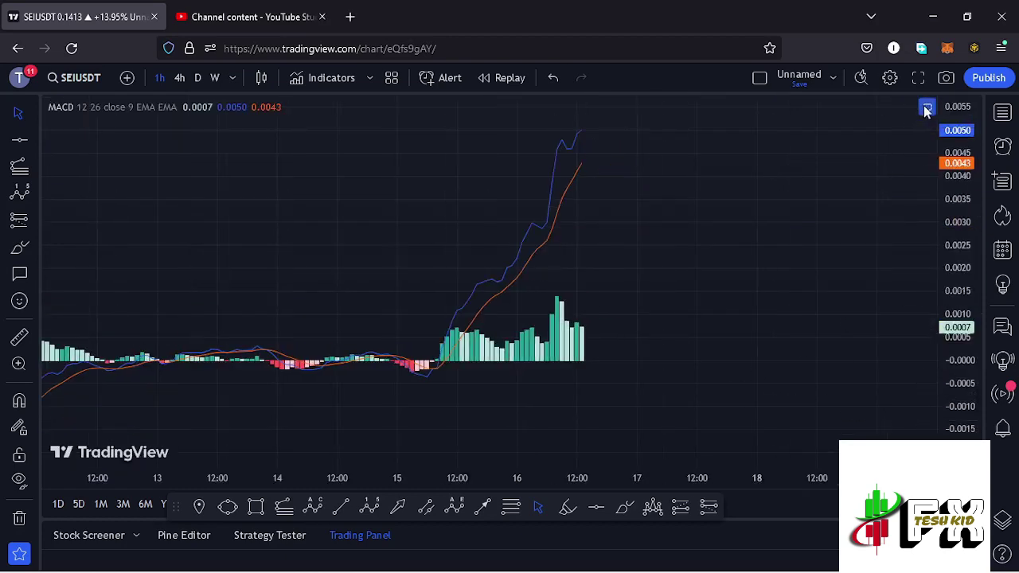
click(928, 106)
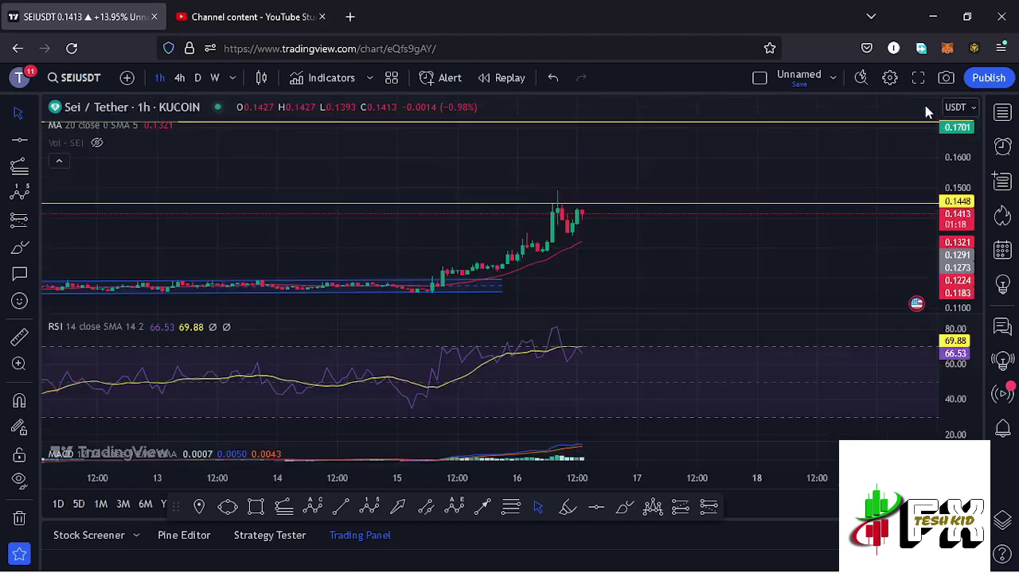
double_click(688, 264)
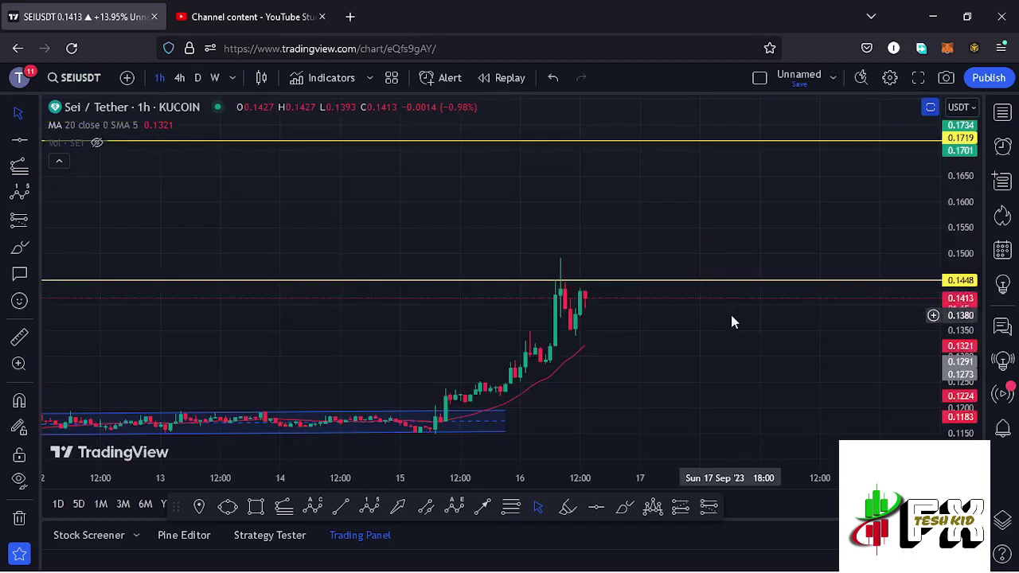